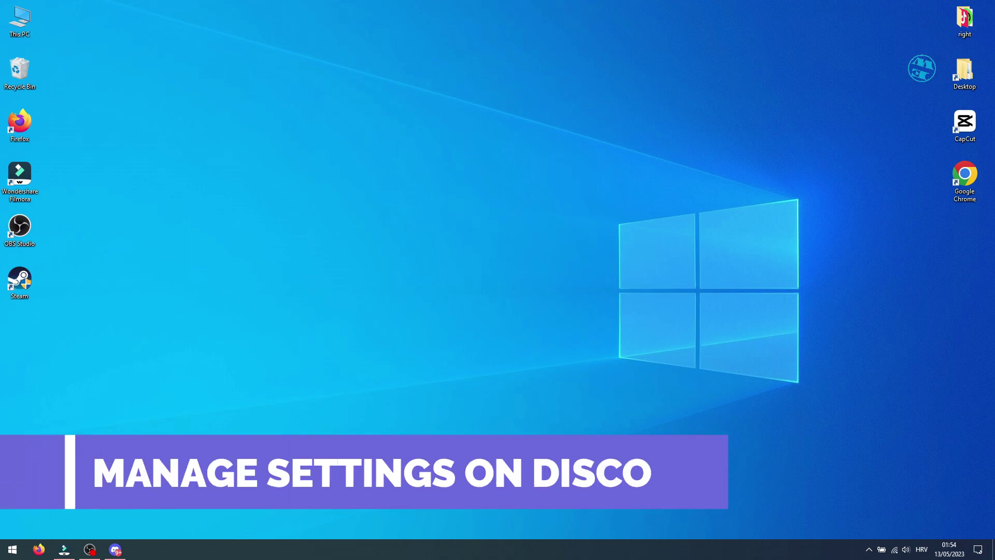
Step: Switch to Discord and open the Voice & Video section of the user settings
click(114, 550)
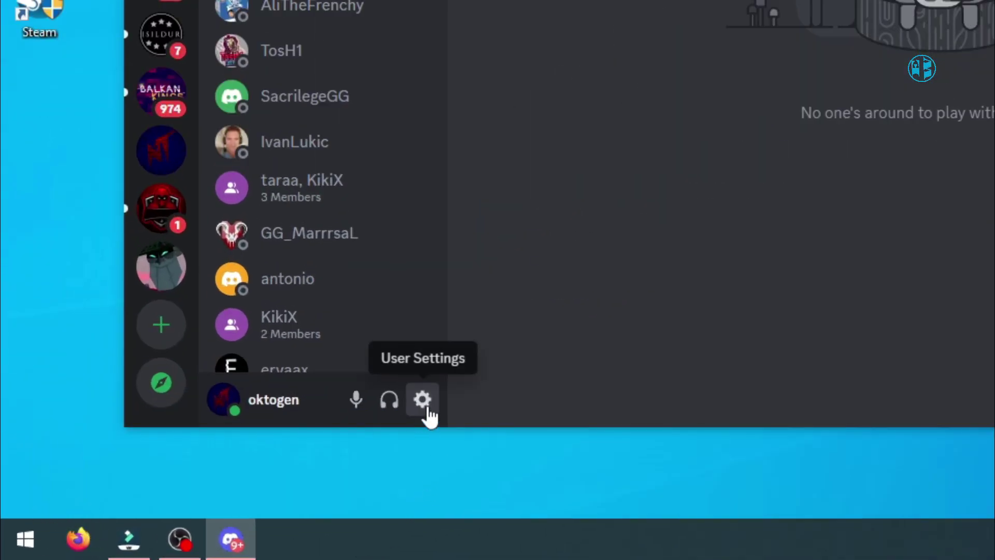
click(425, 405)
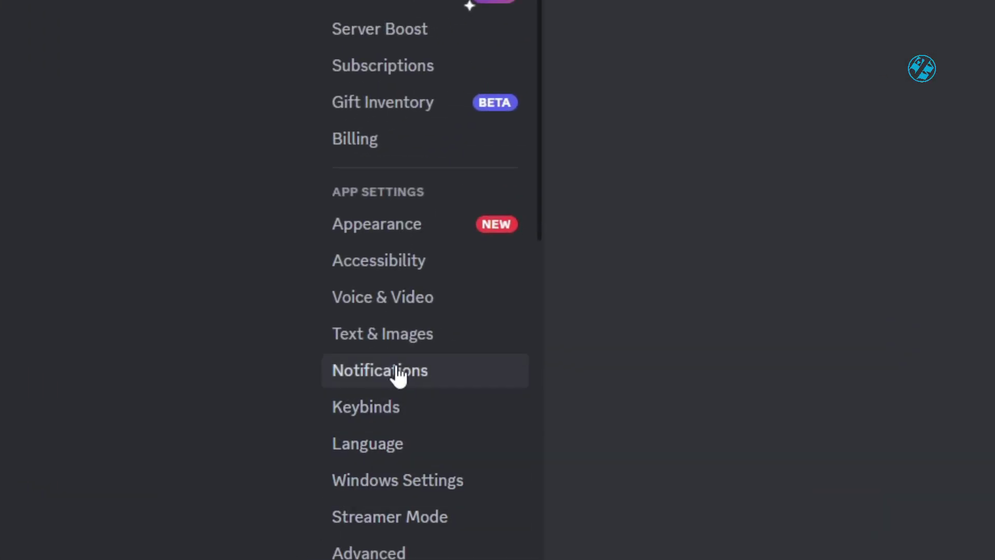
click(403, 302)
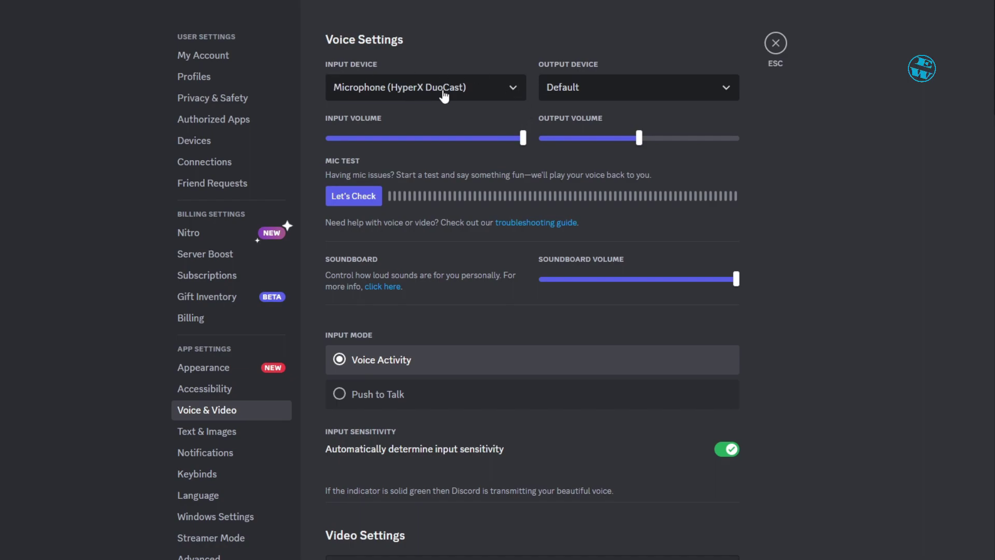
Step: Choose Microphone (HyperX DuoCast) as the voice input device and set the input volume to its maximum
click(508, 95)
click(388, 118)
click(506, 89)
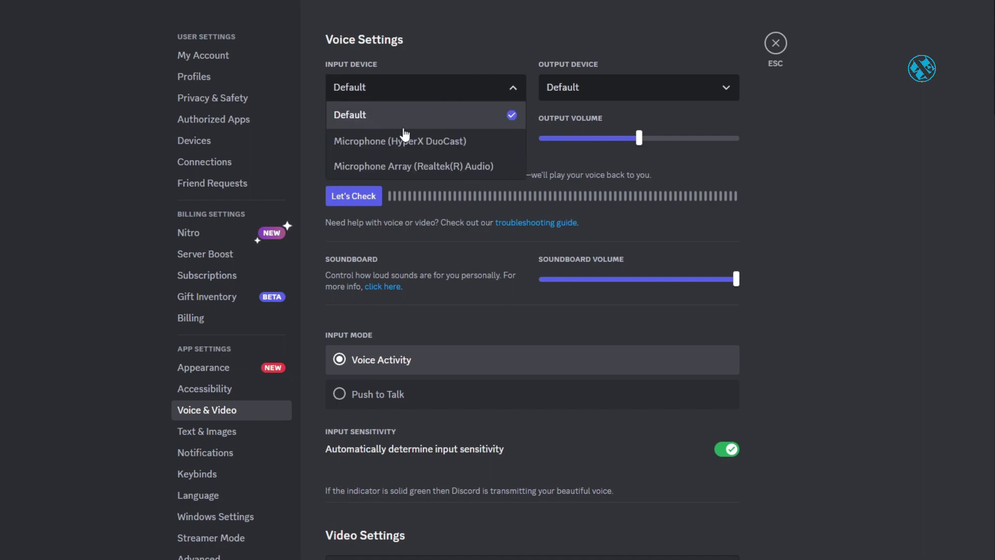
click(412, 141)
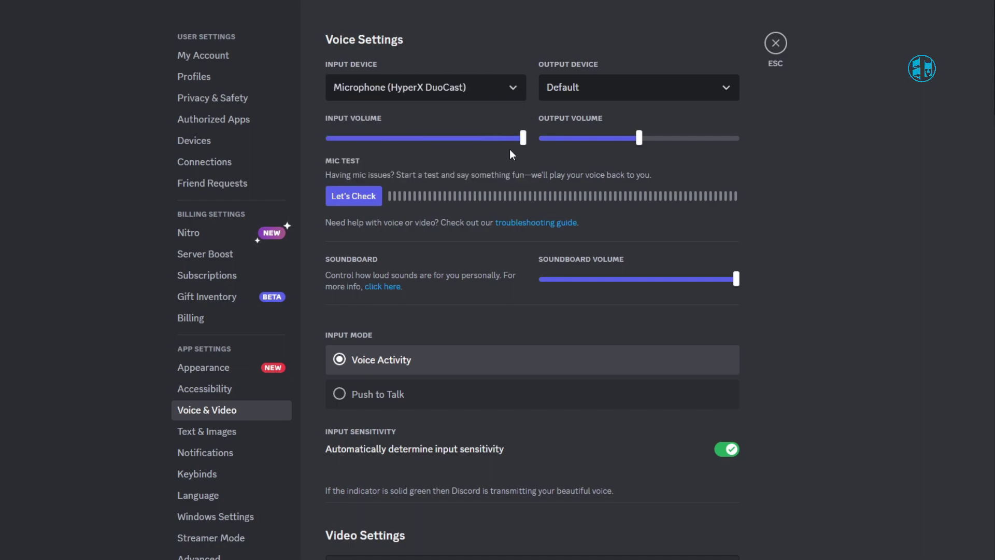
drag(522, 138, 563, 138)
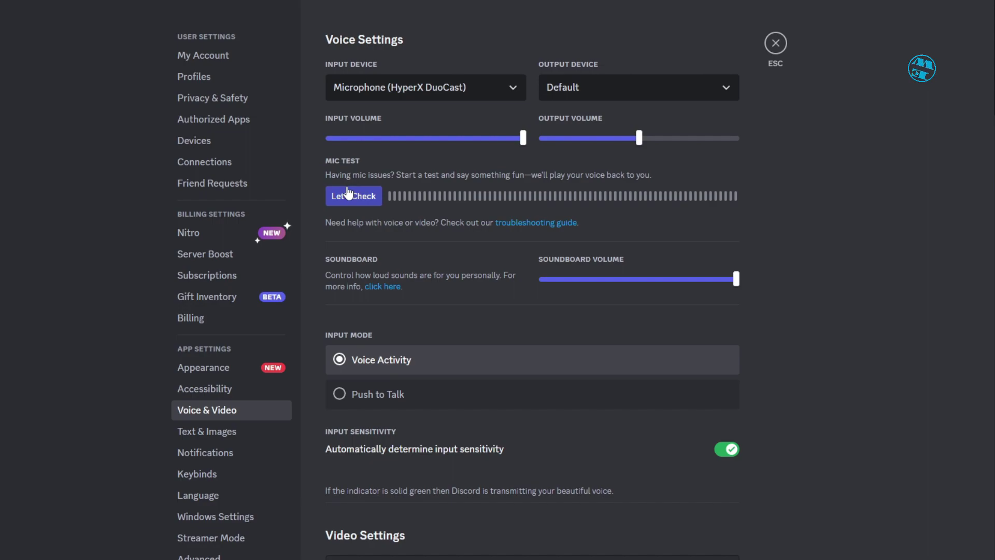
Step: Try manual input sensitivity at its lowest threshold and re-enable automatic input sensitivity
scroll(428, 200, down, 4)
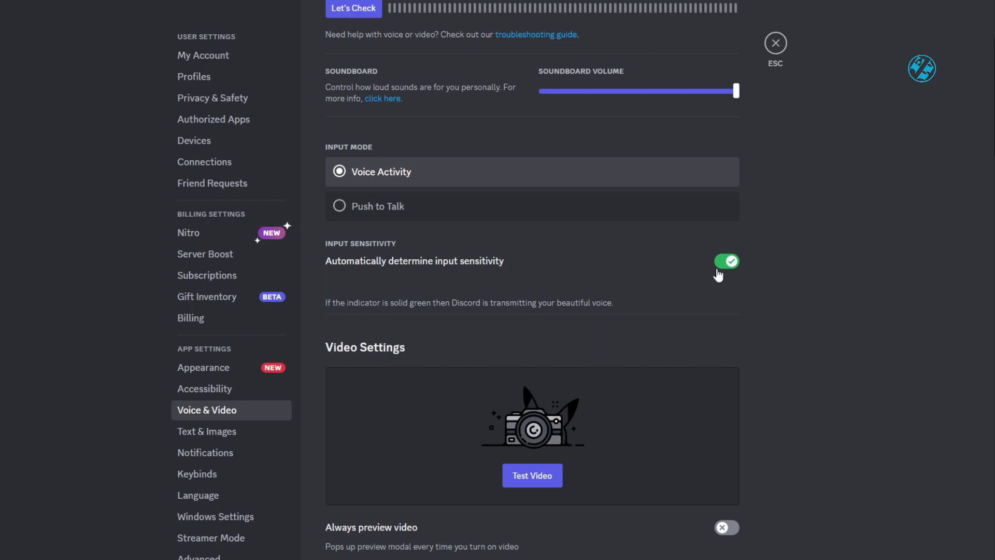
click(729, 269)
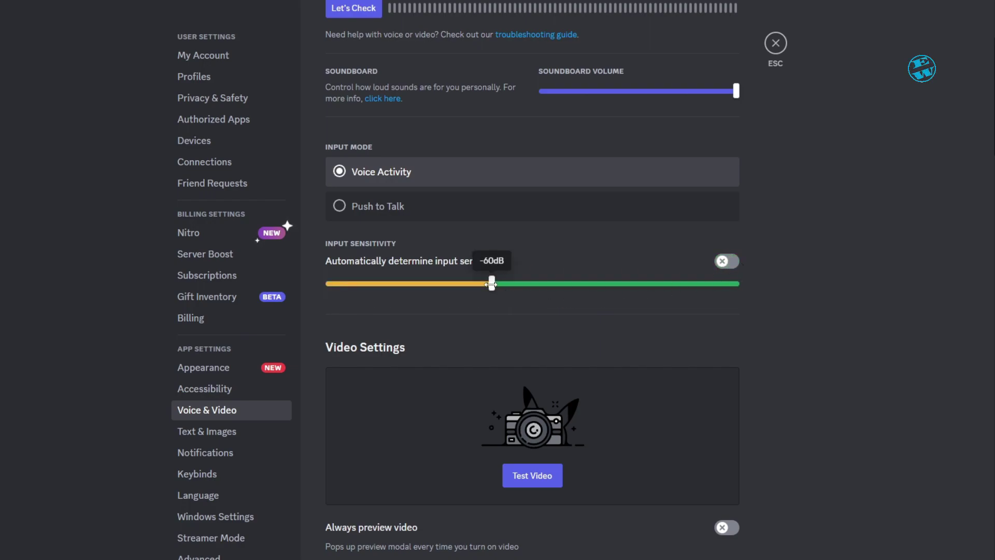
drag(493, 284, 234, 300)
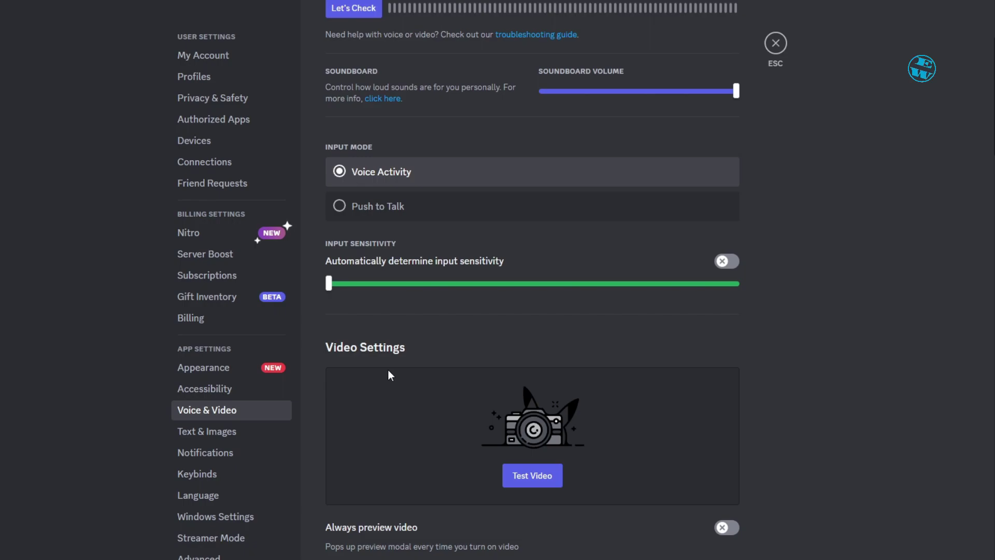
click(731, 267)
Step: Try the noise suppression option None and switch it back to Krisp
scroll(632, 311, down, 15)
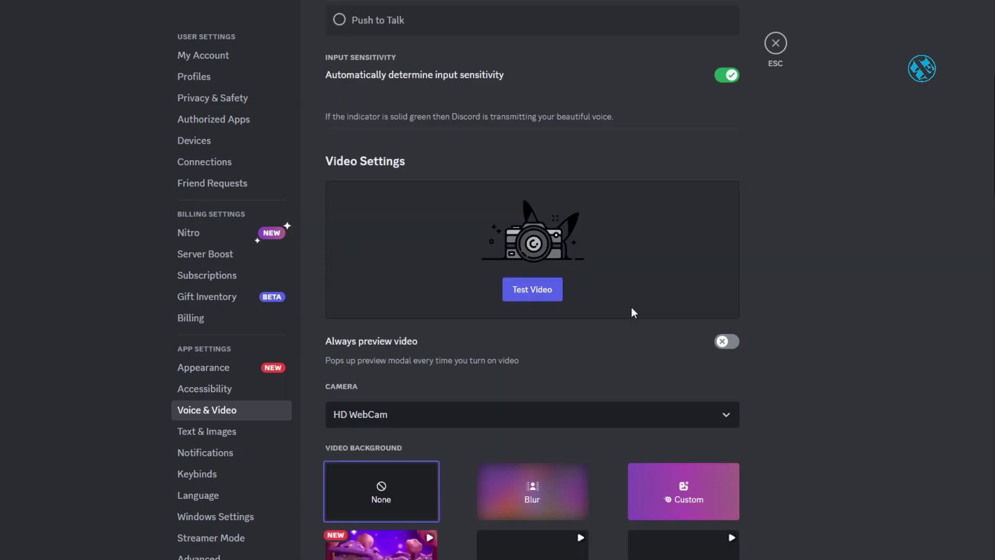
scroll(548, 290, down, 8)
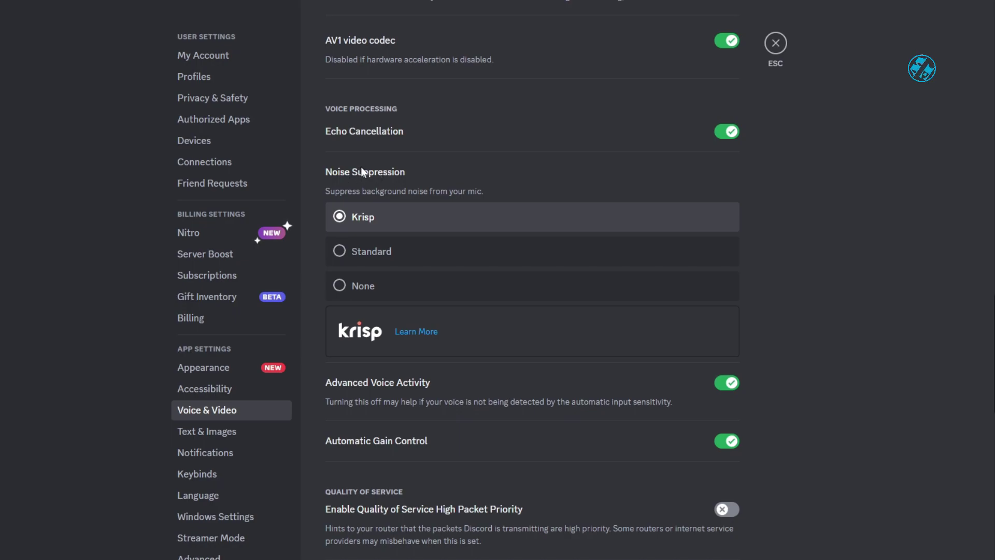
click(350, 288)
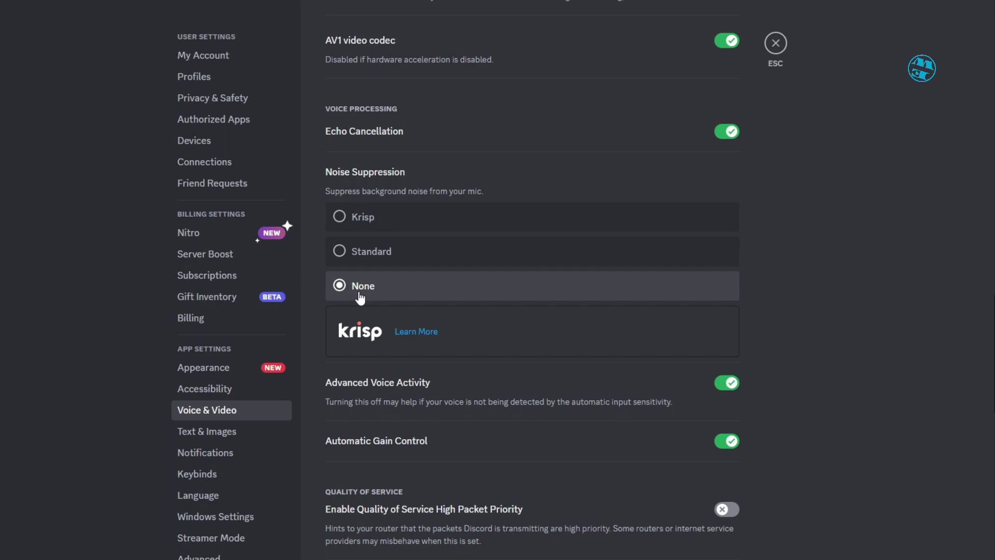
click(338, 216)
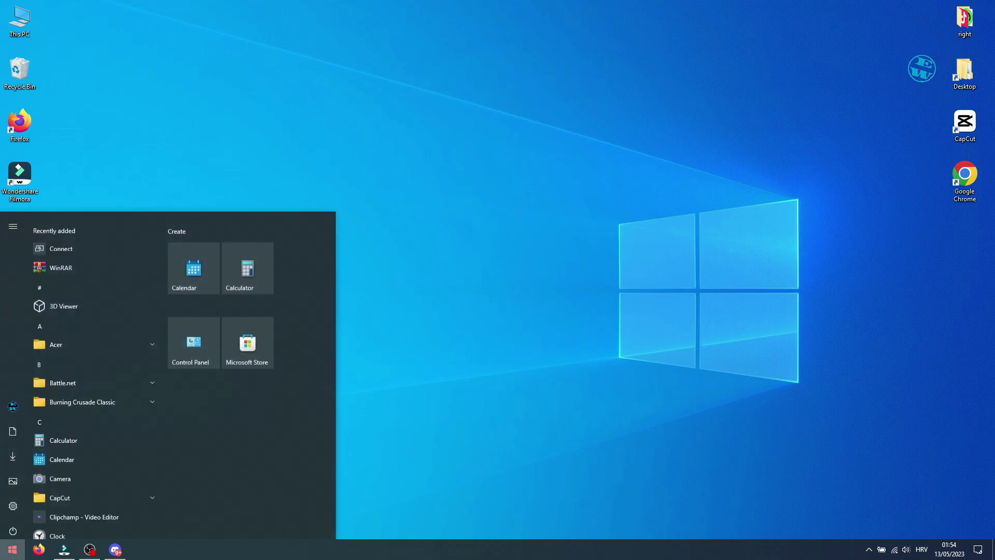
Step: Open the Windows system sound settings and keep Microphone (HyperX DuoCast) as the input device
click(13, 502)
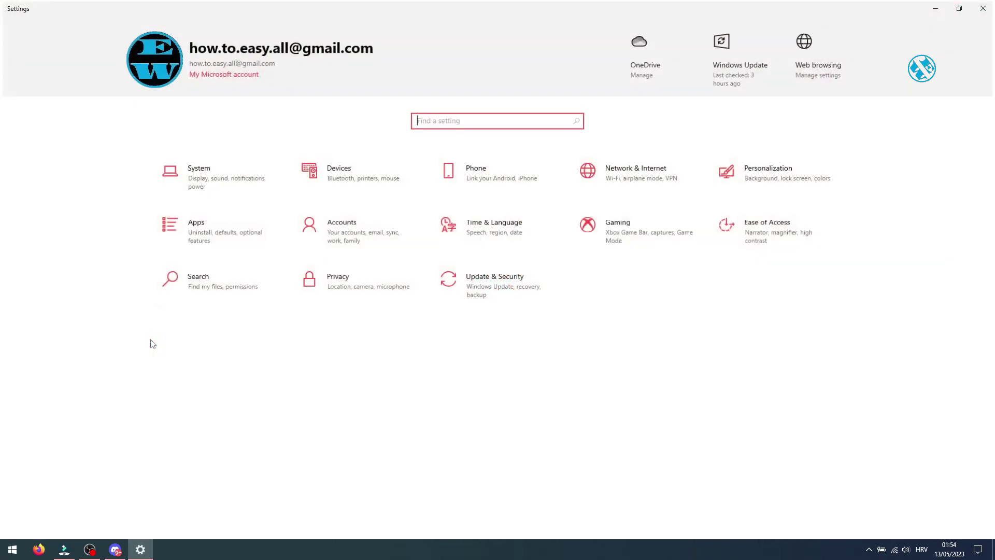
click(193, 173)
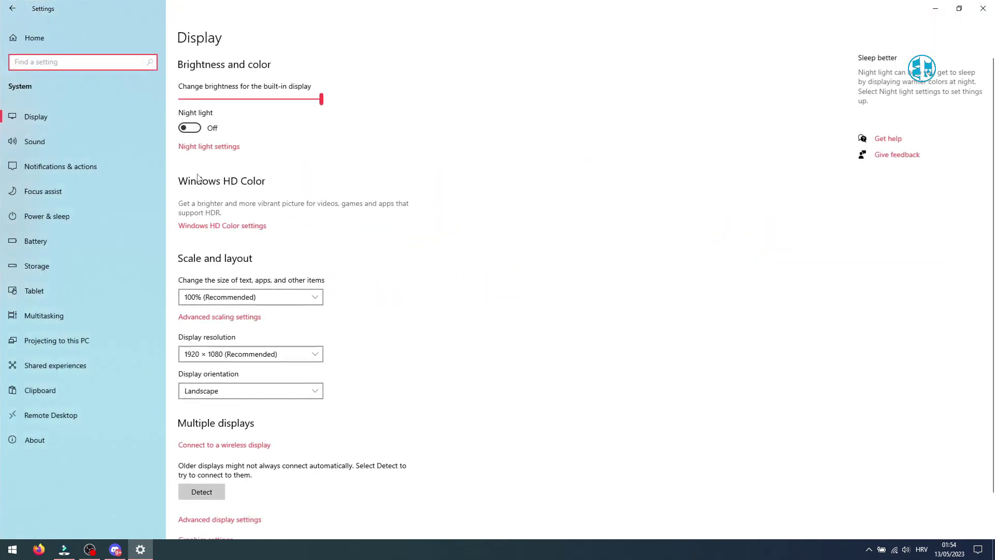
click(45, 142)
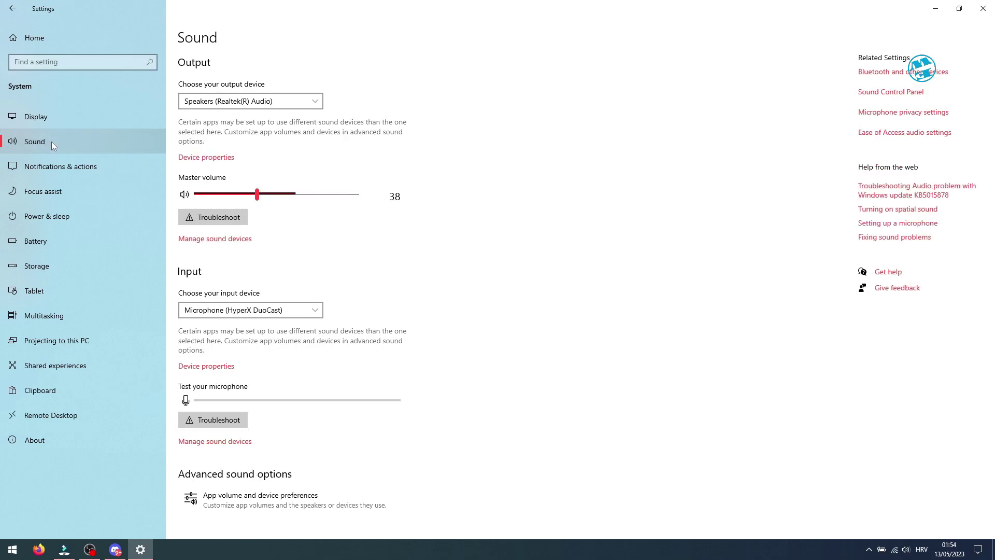
click(246, 311)
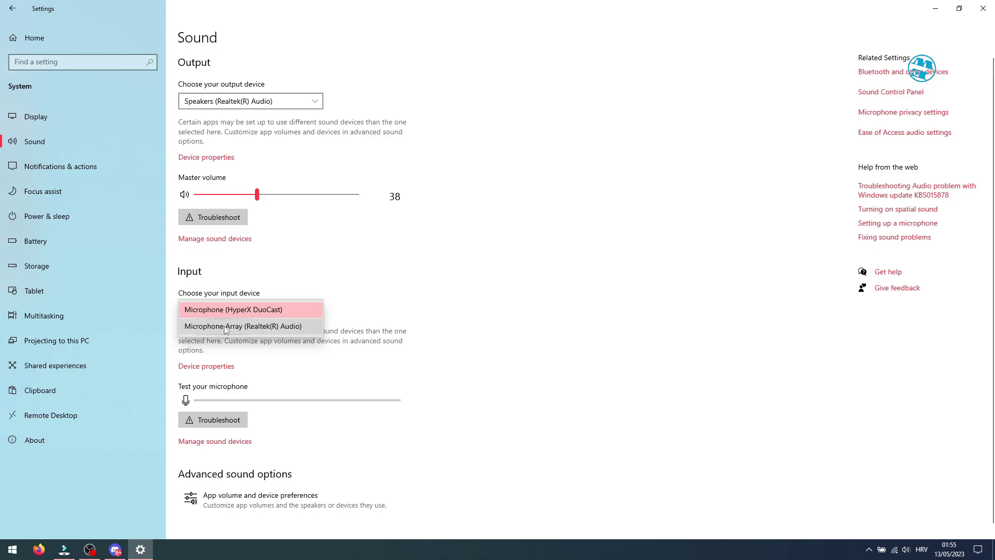
click(333, 270)
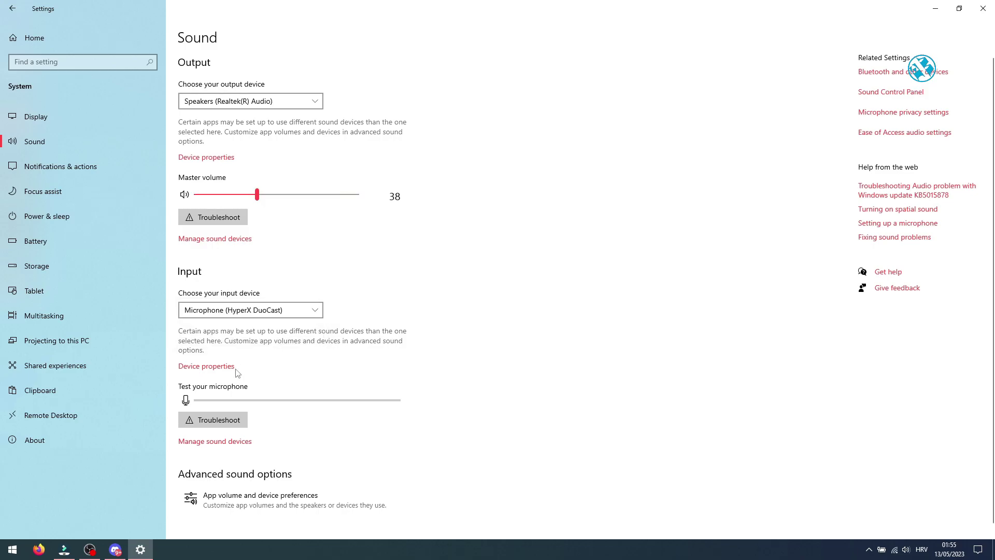
Step: Start the troubleshooter for the input microphone and cancel it at the device selection
click(214, 419)
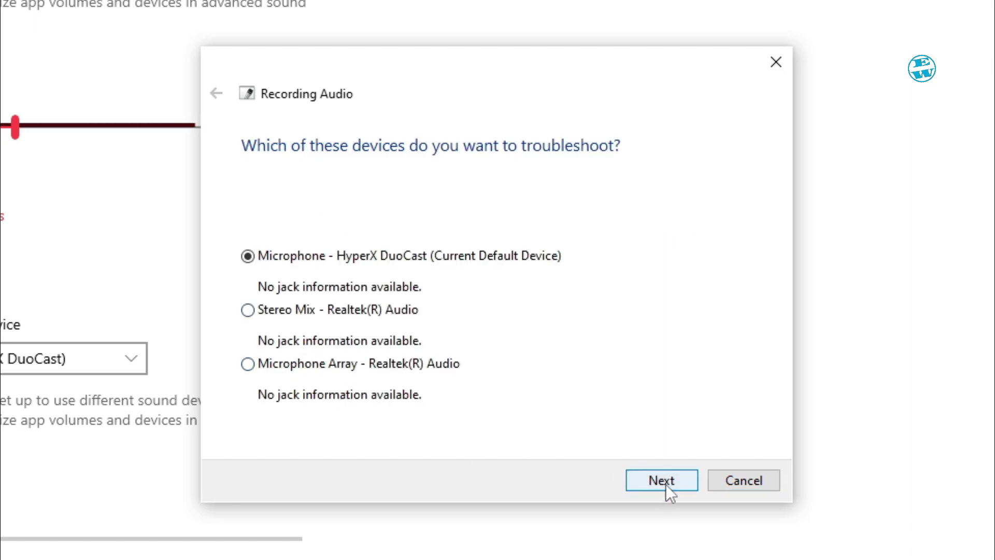
click(747, 484)
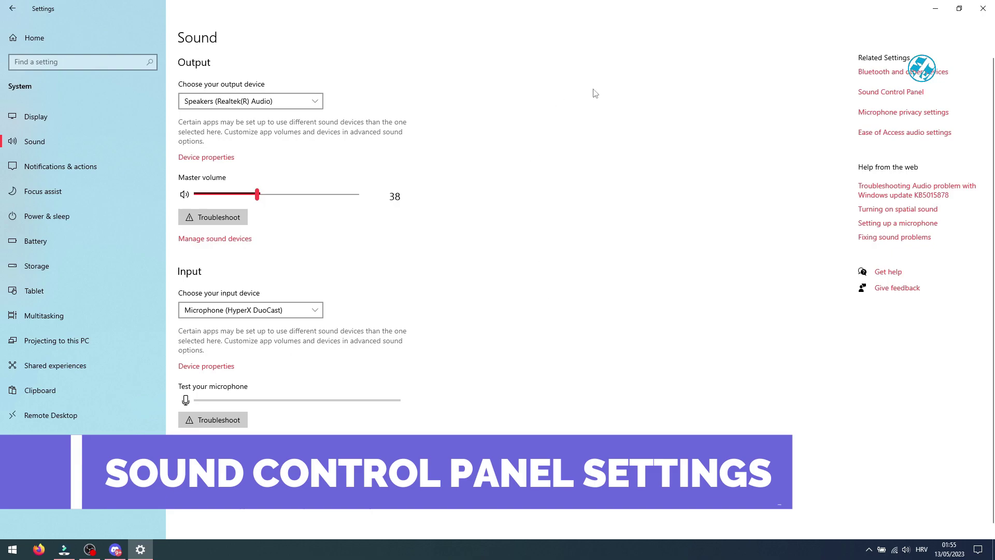
Step: Open the Sound Control Panel and show its list of recording devices
click(890, 94)
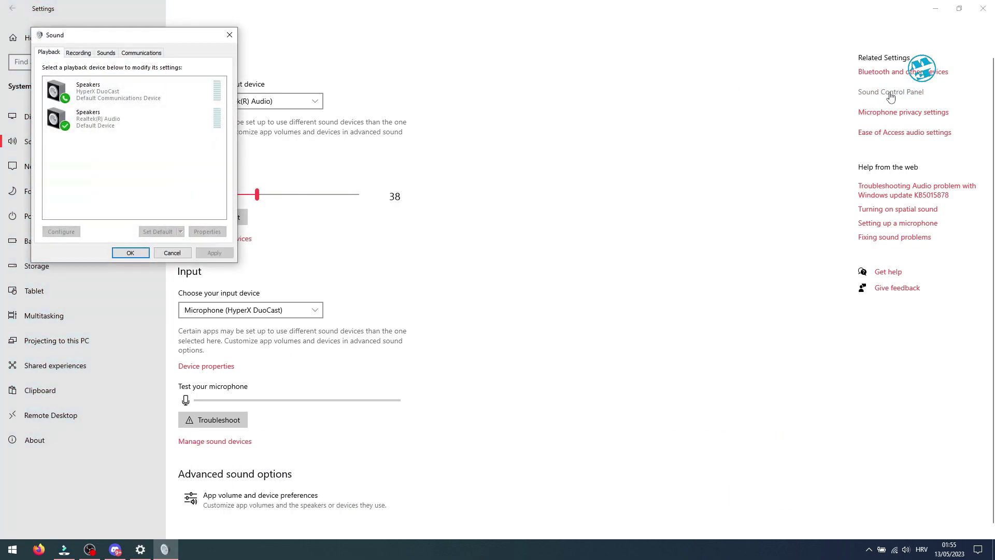
drag(96, 41, 487, 47)
click(469, 57)
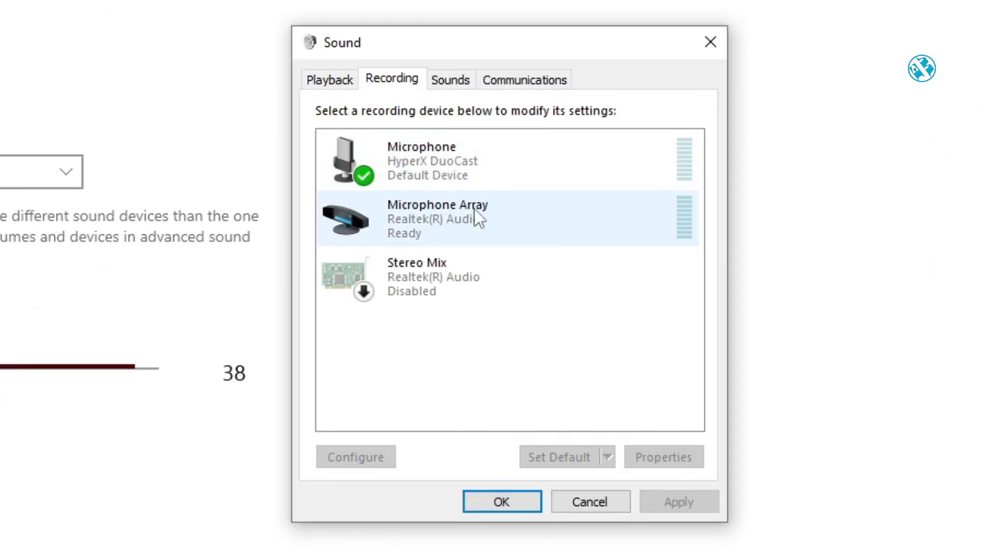
Step: Open the properties of the Realtek Microphone Array and set its microphone level to 93
click(475, 209)
click(664, 459)
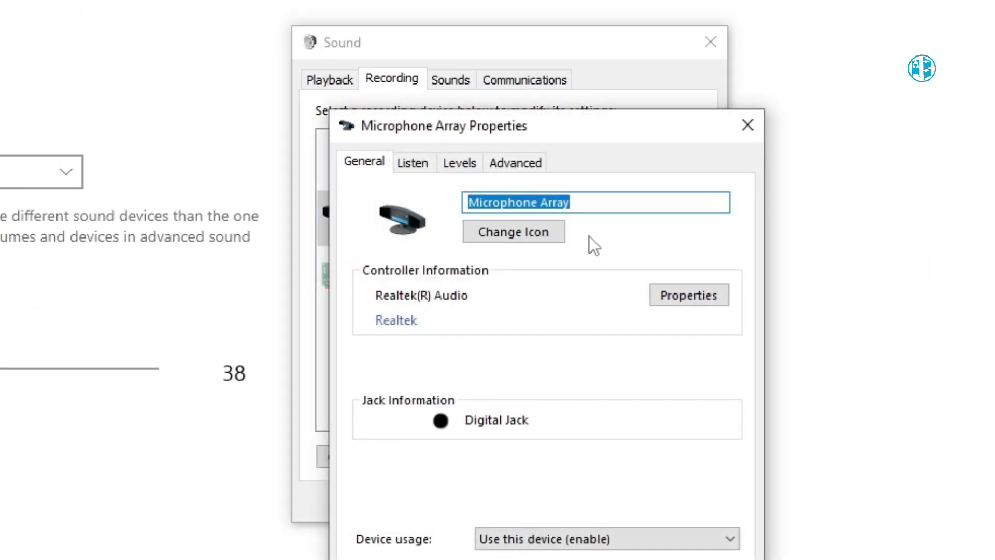
click(462, 163)
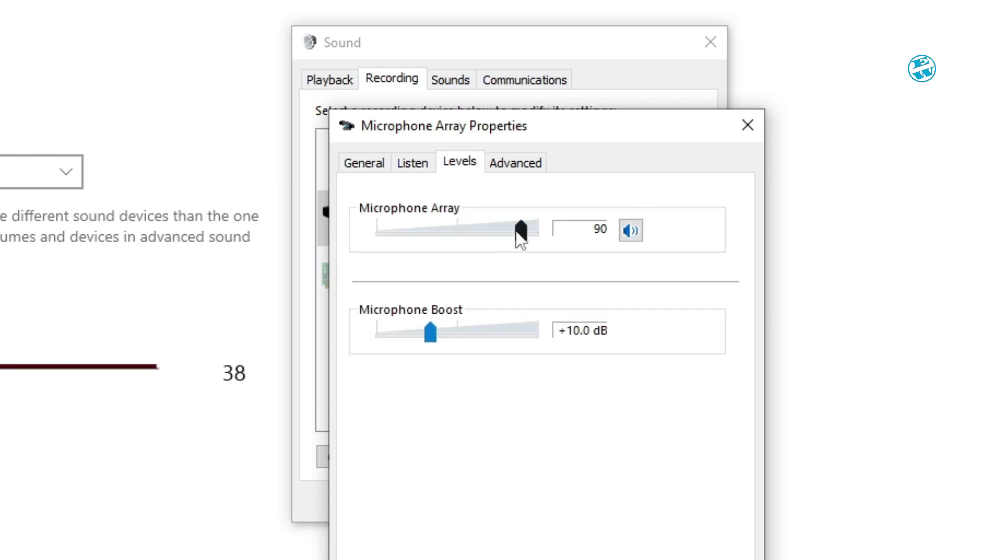
mouse_move(520, 239)
mouse_down()
mouse_move(537, 239)
mouse_move(525, 243)
mouse_up()
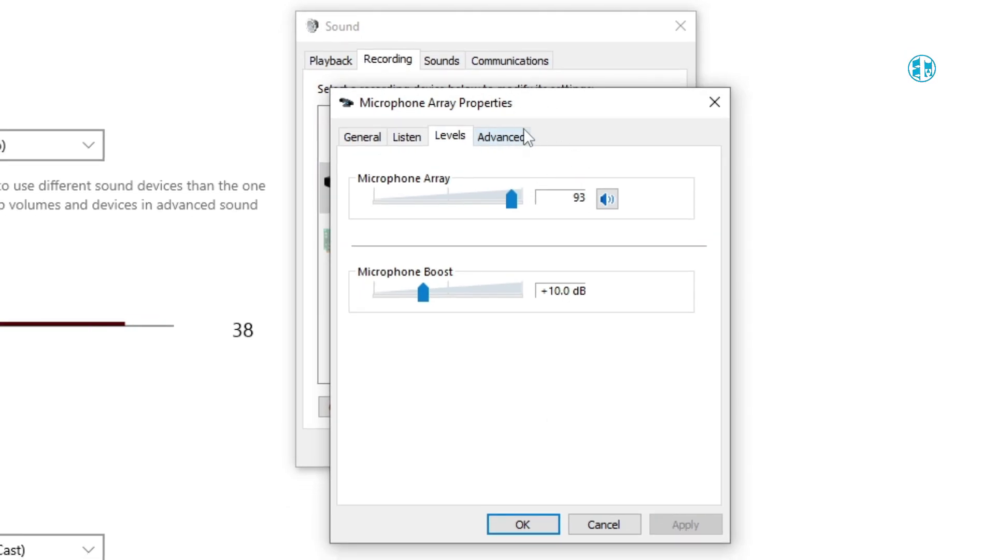
Step: Set the Microphone Array's default format to 2 channel, 16 bit, 48000 Hz (DVD Quality), disallow exclusive application control, and save
click(509, 136)
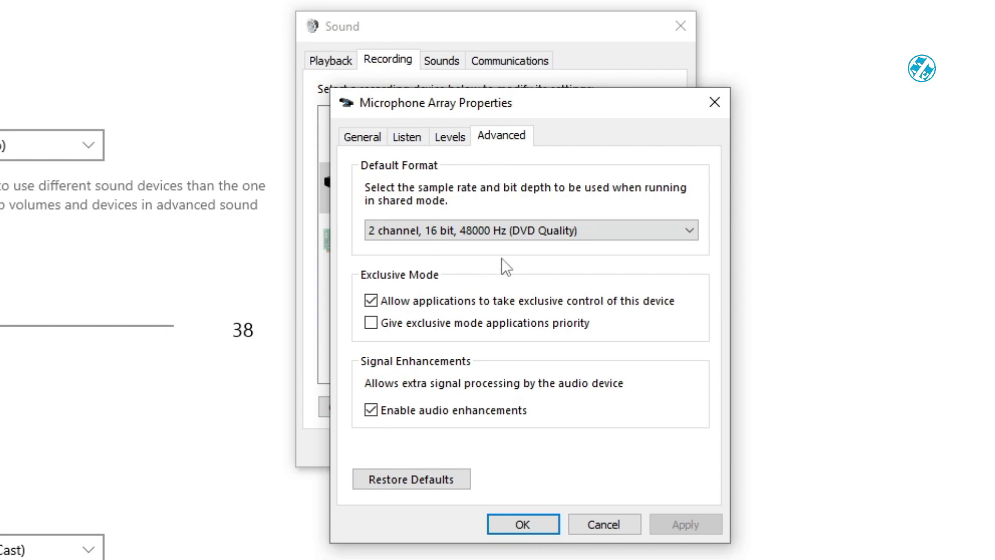
click(464, 226)
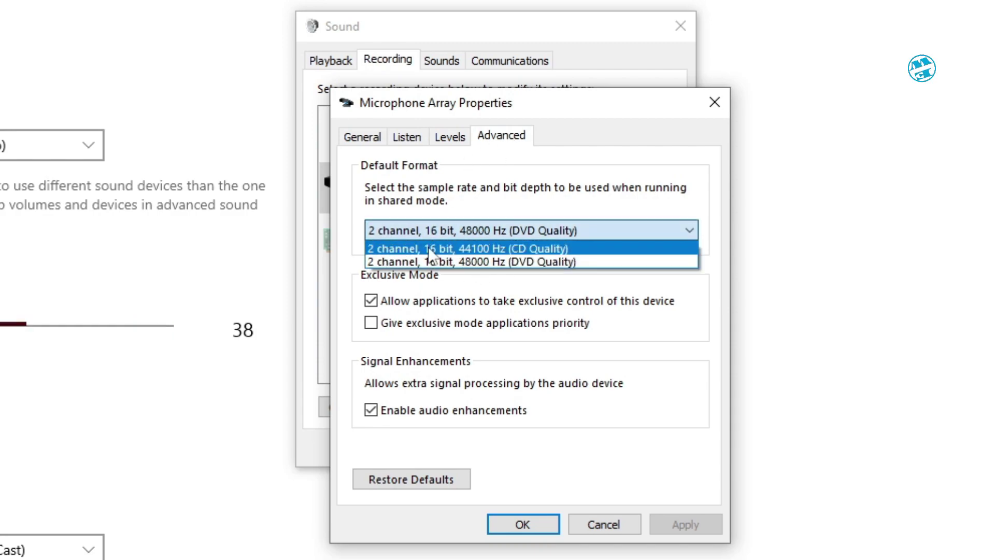
click(465, 261)
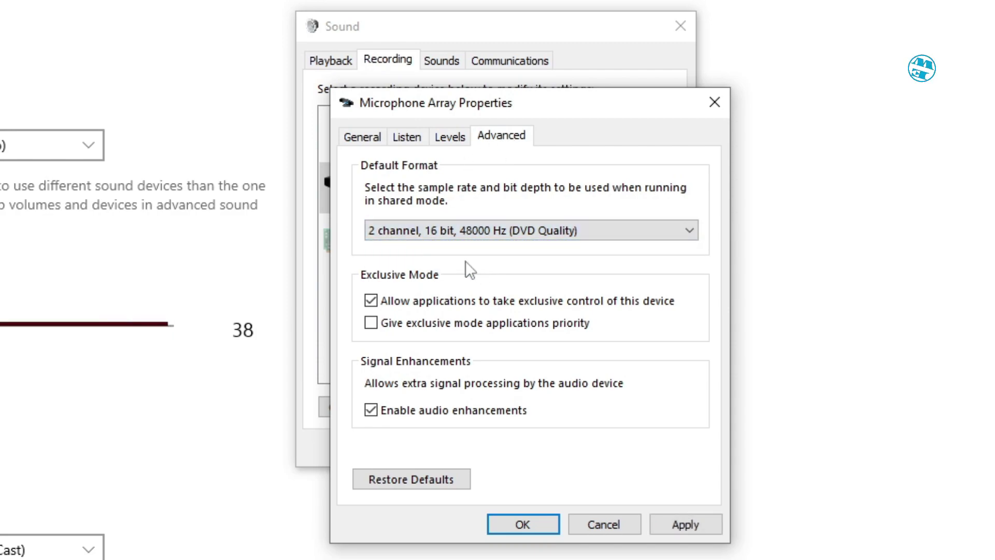
click(700, 524)
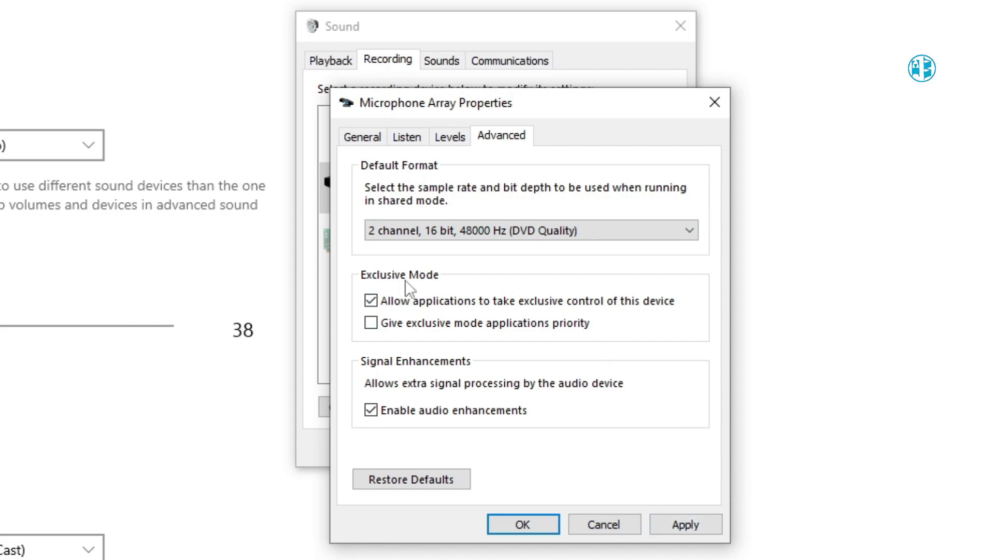
click(372, 301)
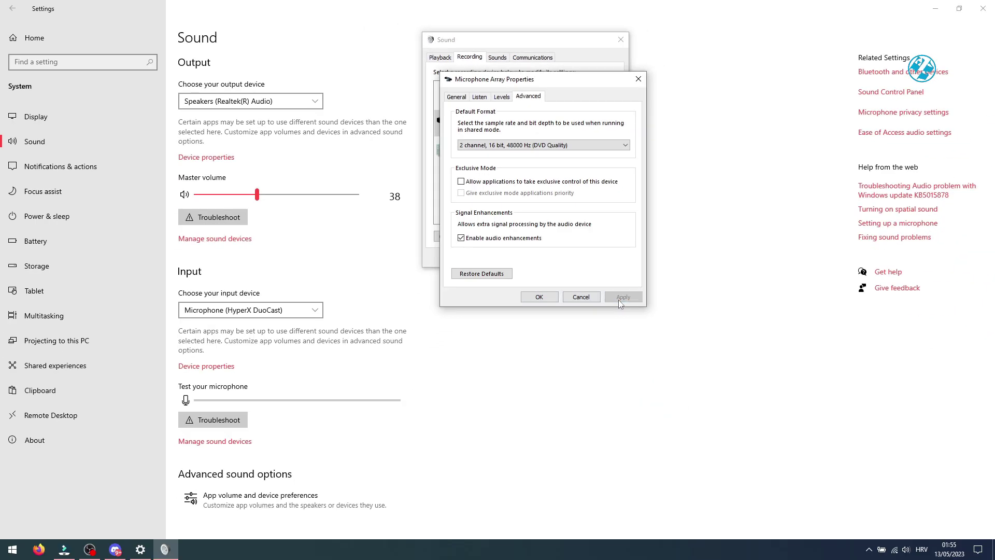
click(523, 524)
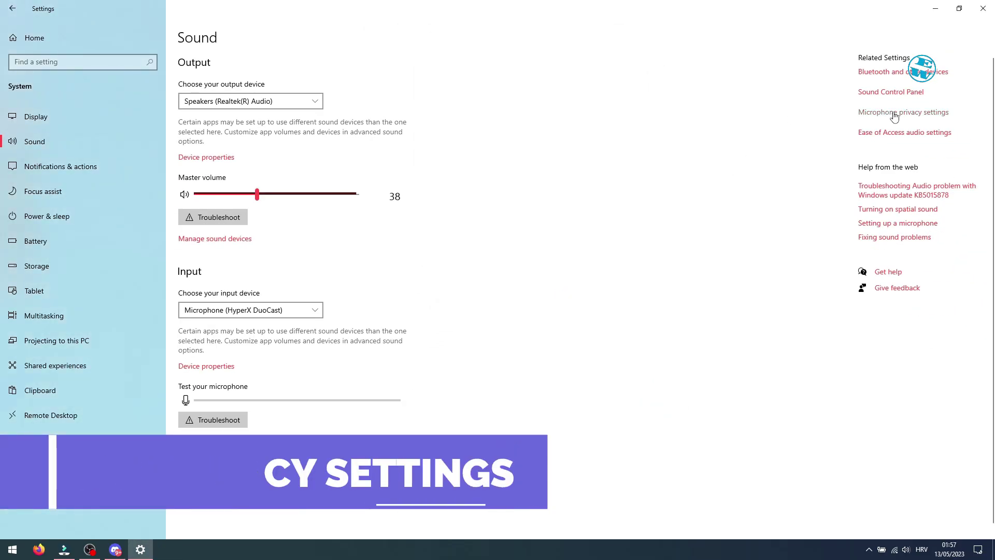
Step: Examine the microphone privacy settings for device, Microsoft Store app and desktop app access, and close Settings
click(873, 114)
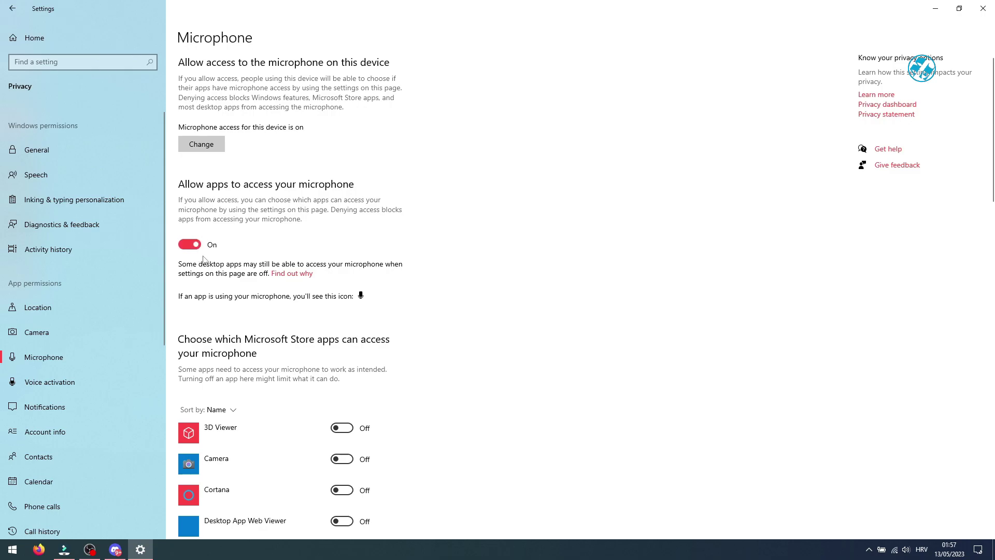
scroll(251, 284, down, 20)
scroll(255, 285, up, 3)
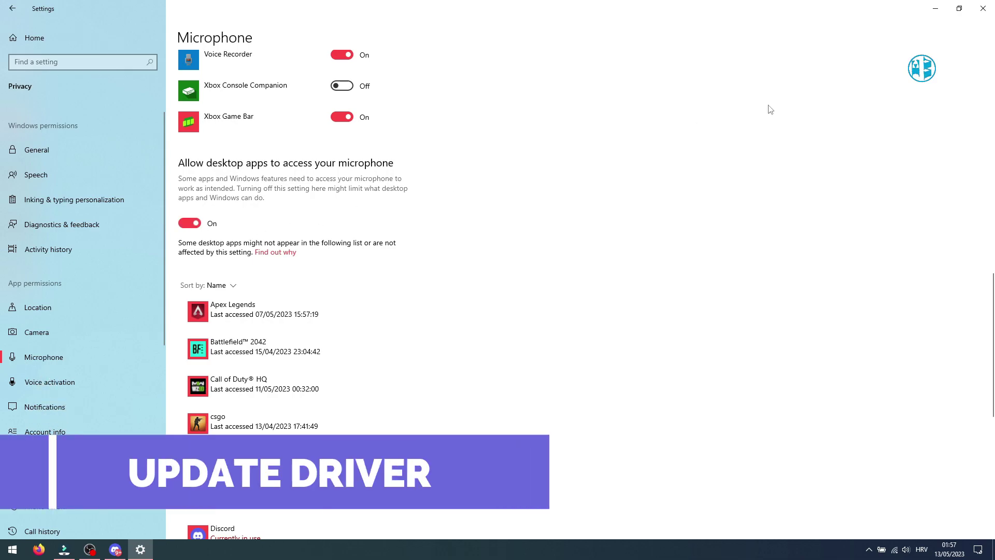
click(982, 9)
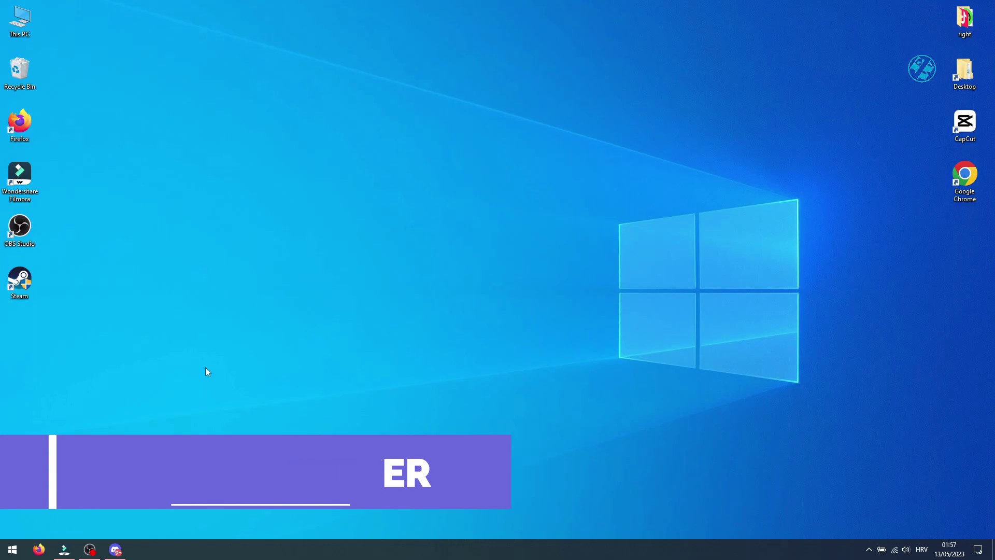
Step: Open Device Manager, collapse the network adapters and expand the sound, video and game controllers
right_click(12, 549)
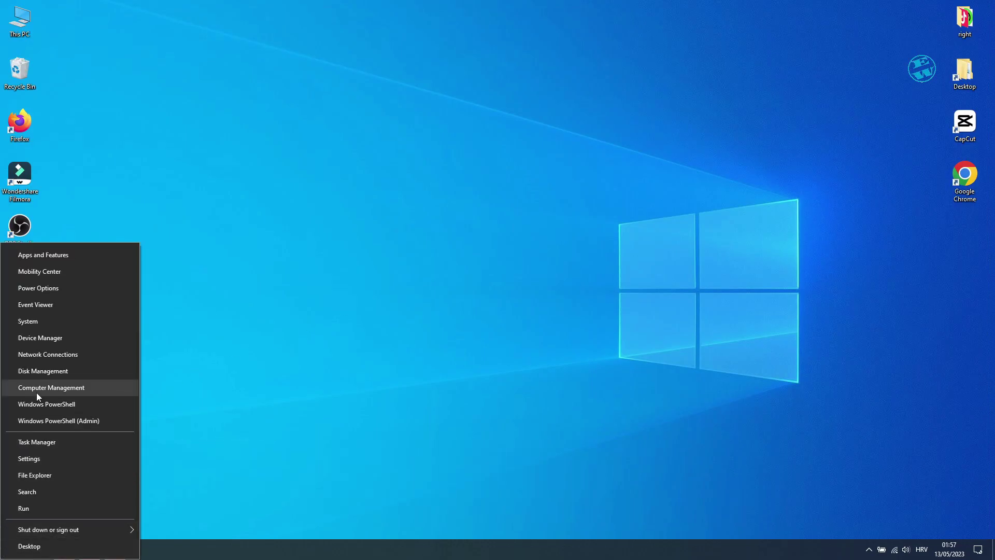
click(62, 340)
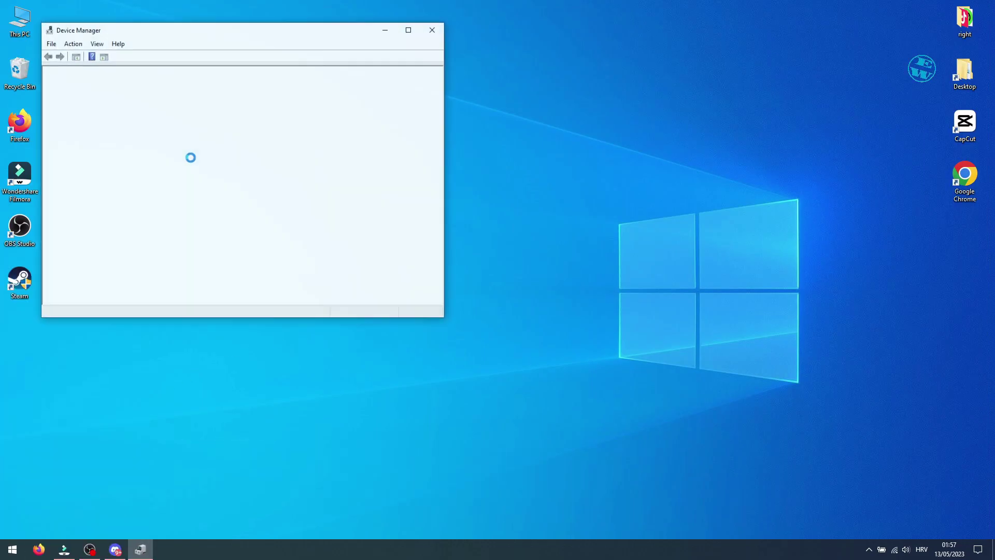
drag(228, 33, 490, 34)
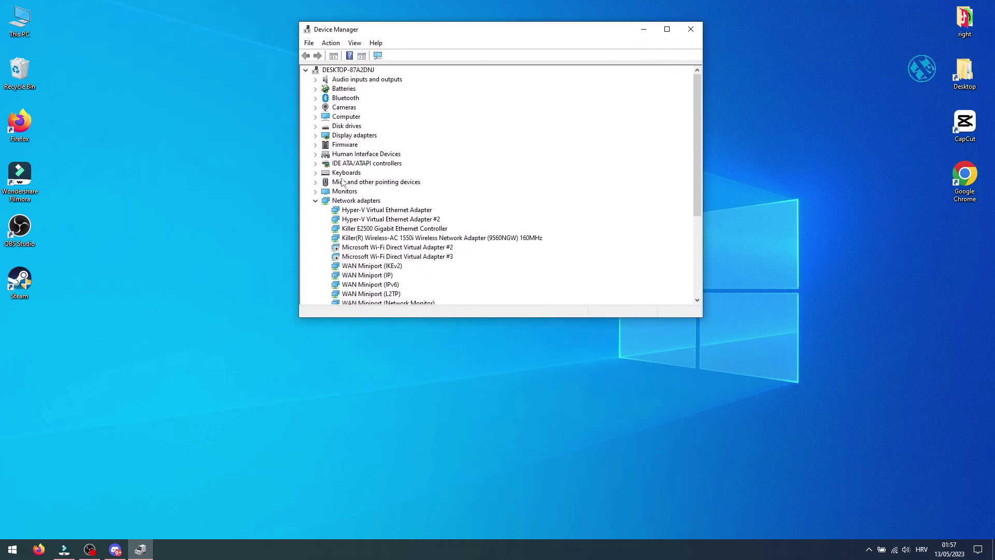
click(316, 201)
click(315, 257)
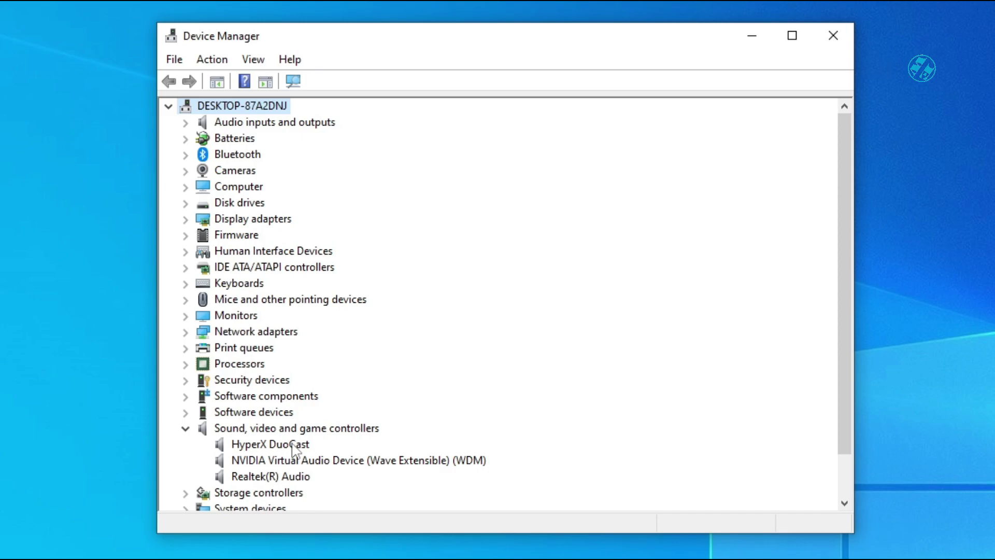
Step: Update the HyperX DuoCast driver using the automatic driver search, and close the update wizard
click(264, 445)
right_click(265, 447)
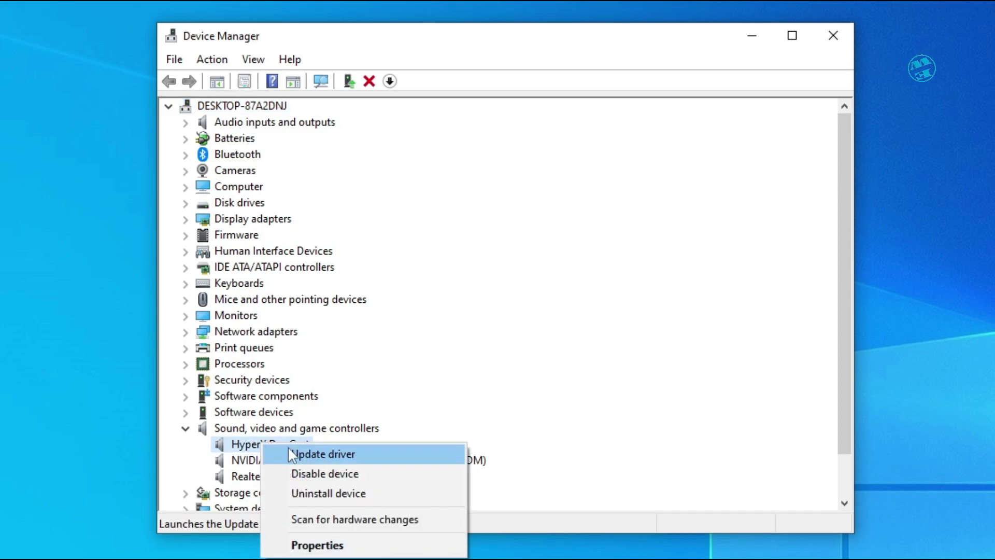
click(337, 459)
click(390, 261)
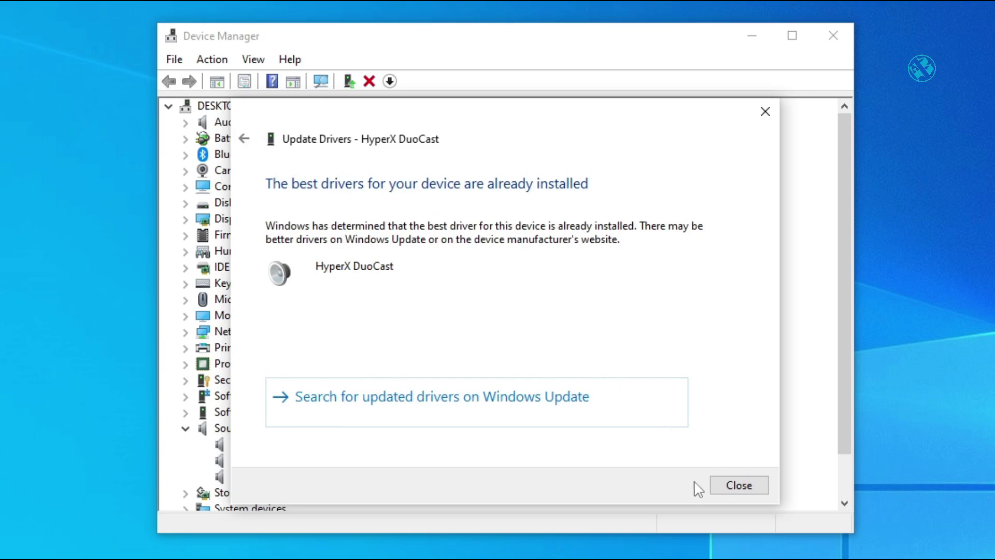
click(739, 487)
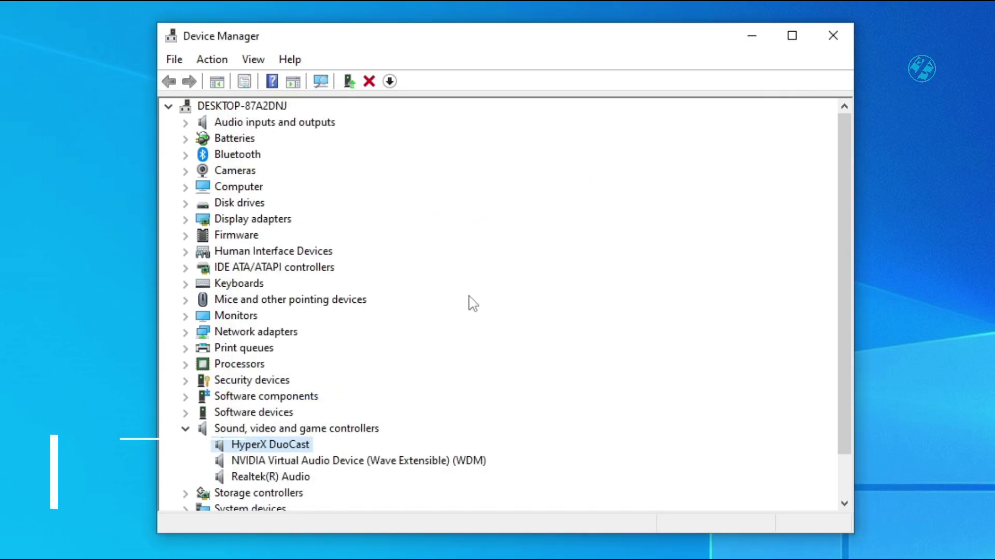
scroll(472, 303, down, 1)
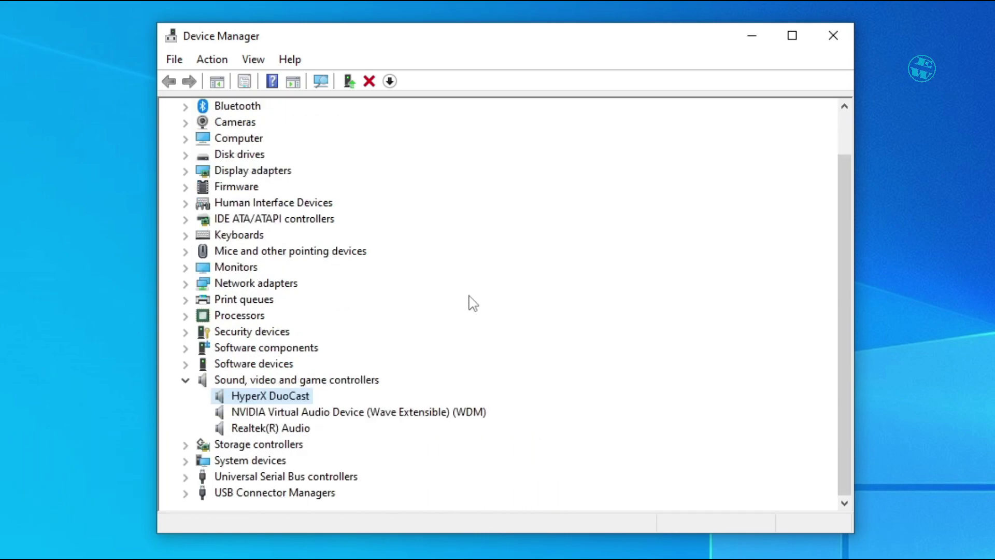
right_click(284, 399)
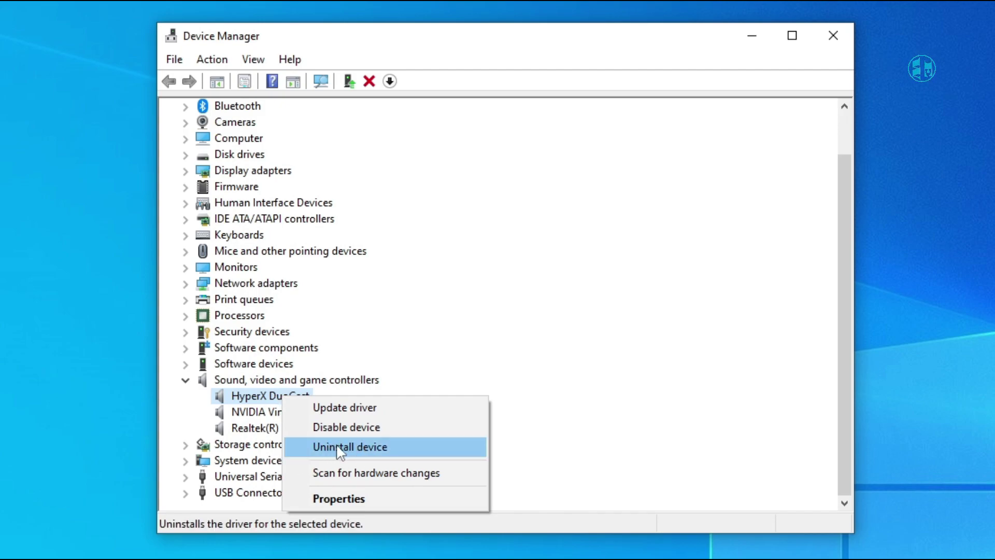
click(611, 310)
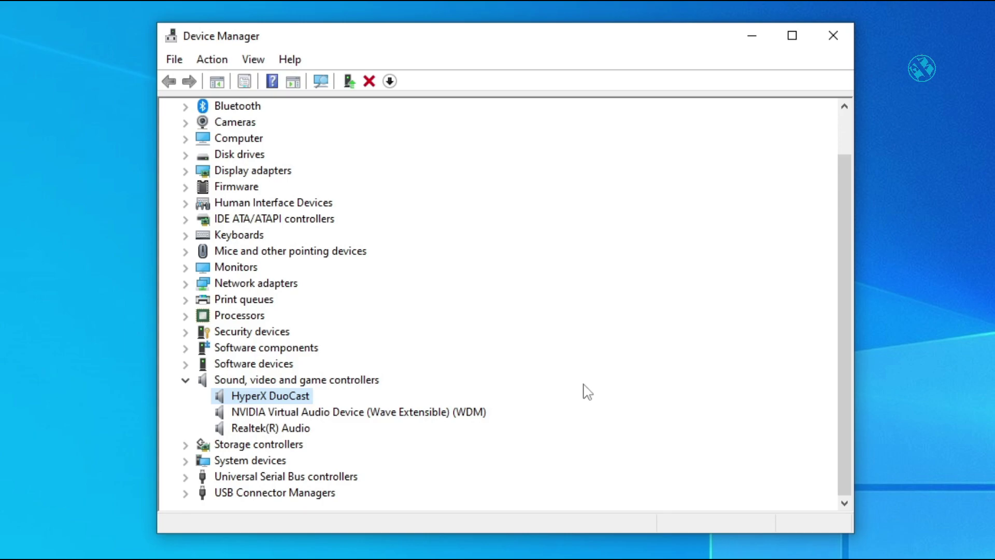
Step: Scan the computer for hardware changes in Device Manager
click(321, 82)
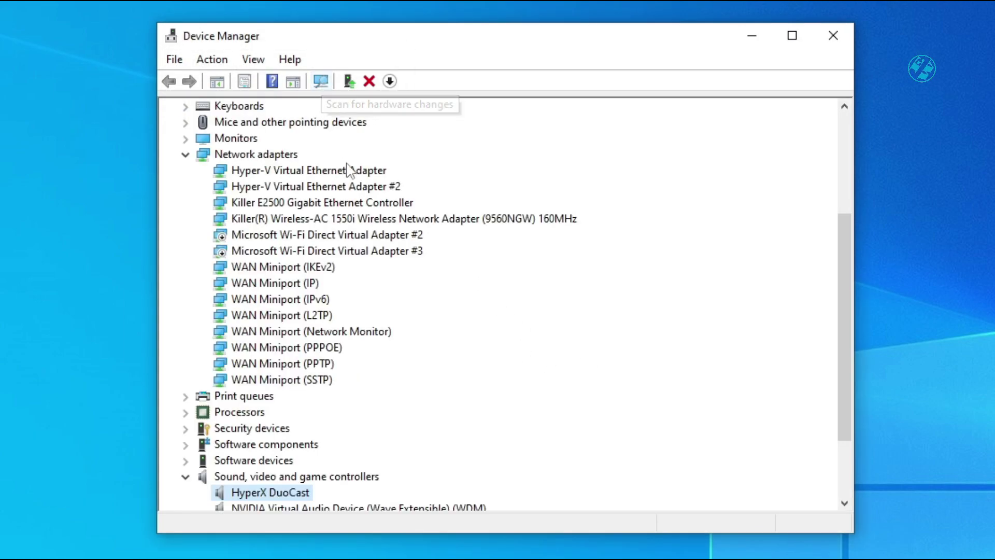
scroll(369, 208, down, 2)
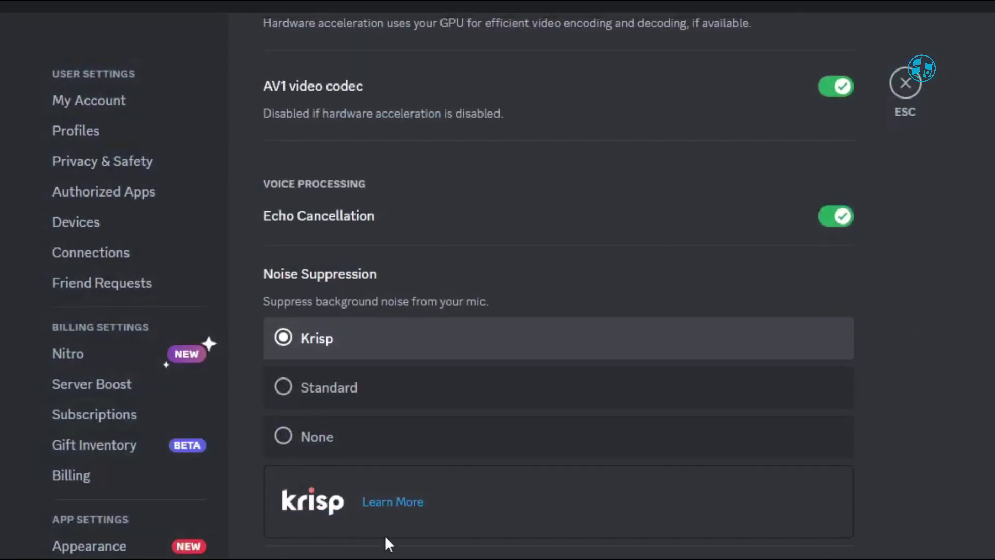
Step: Switch to Discord's voice settings, choose Microphone (HyperX DuoCast) as the input device, and close Device Manager
scroll(385, 535, up, 15)
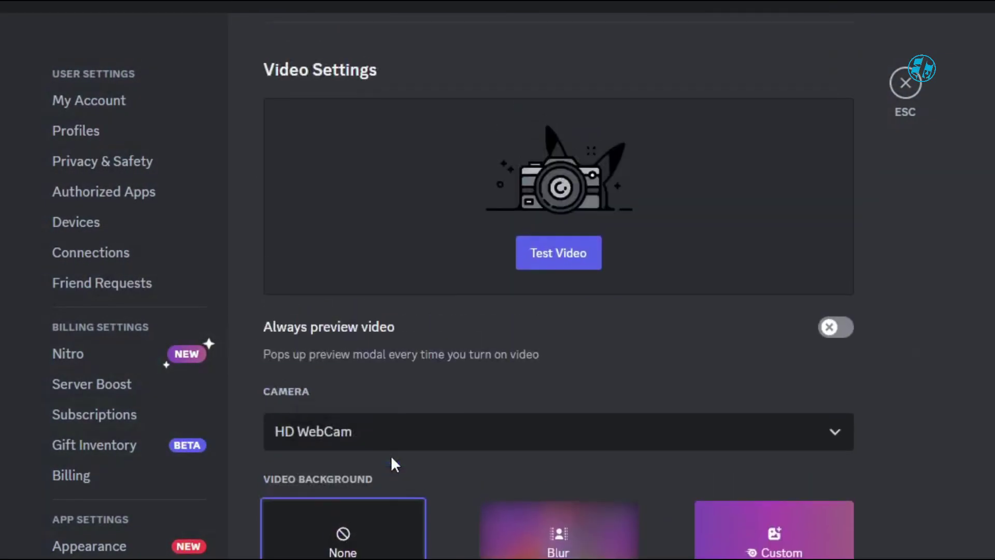
click(529, 152)
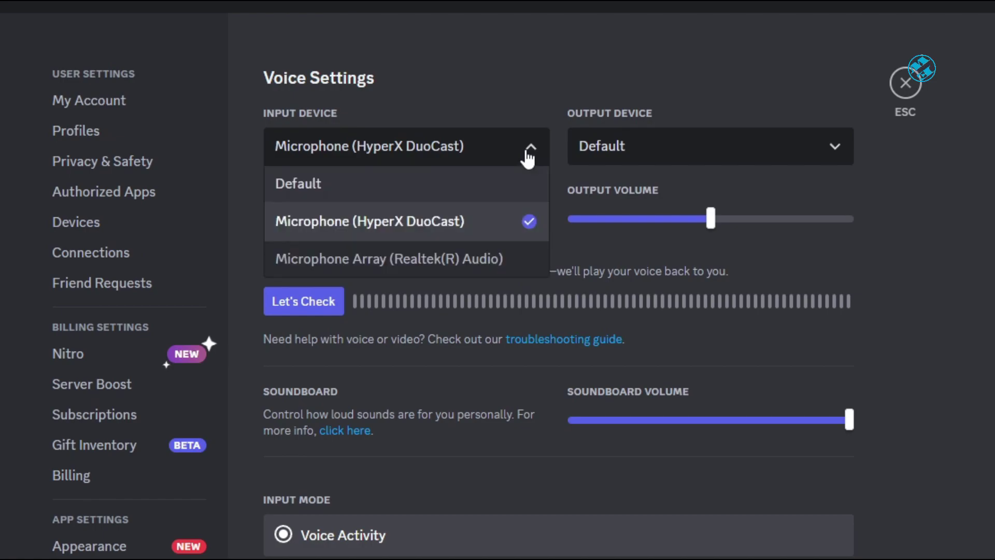
click(409, 220)
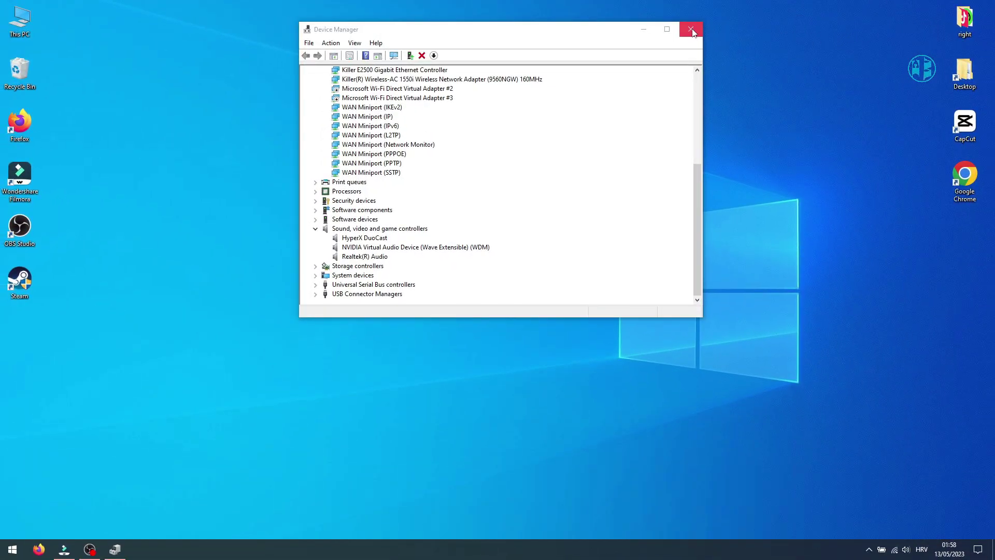
click(692, 30)
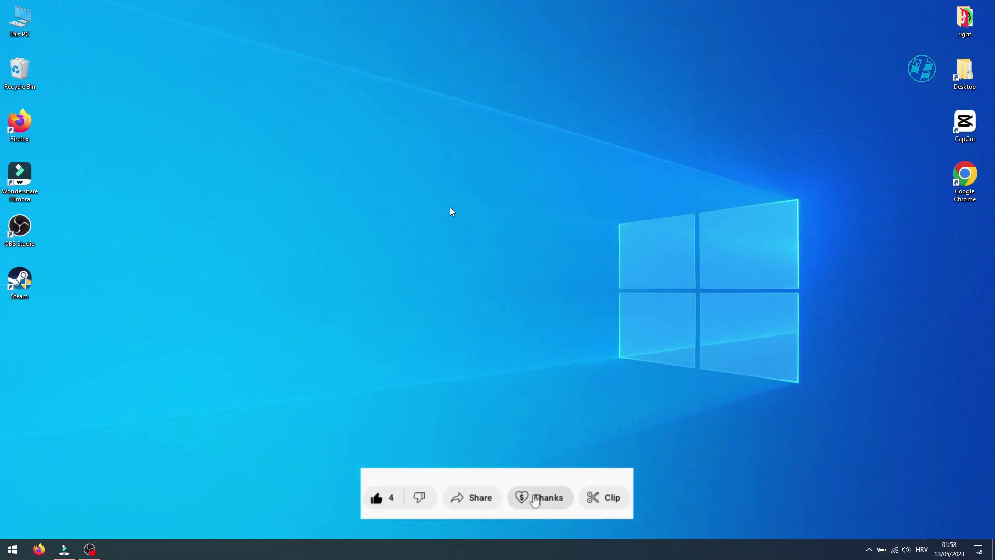